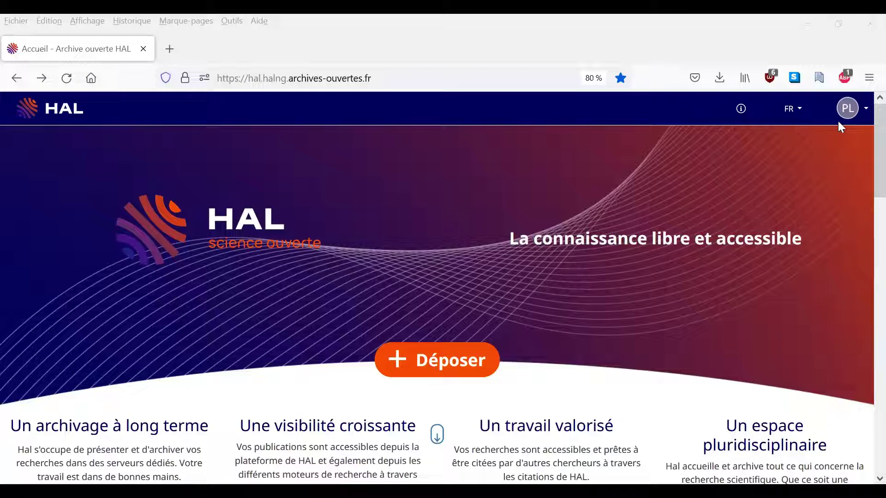
Start a new deposit and set its document type to Article dans une revue
left_click(434, 355)
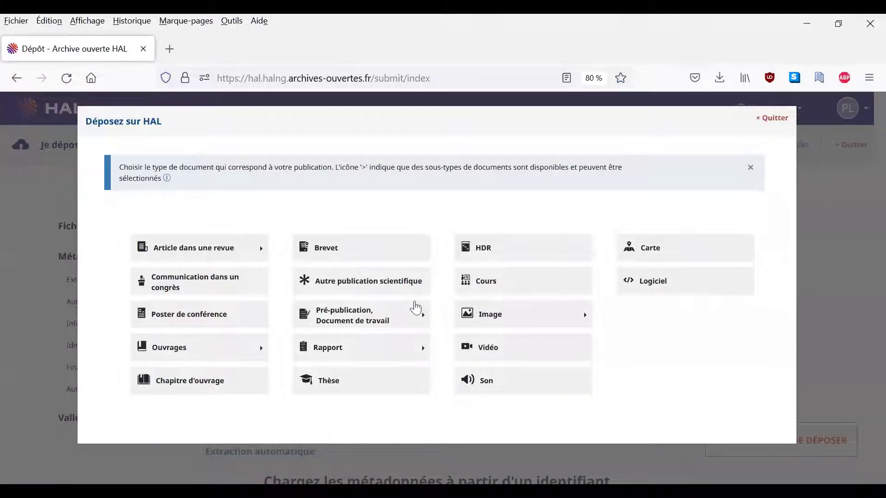
left_click(261, 254)
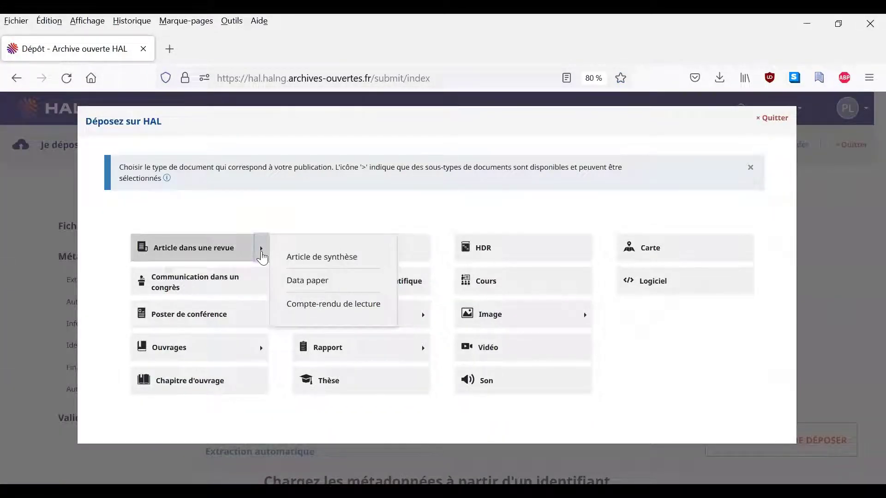
left_click(241, 254)
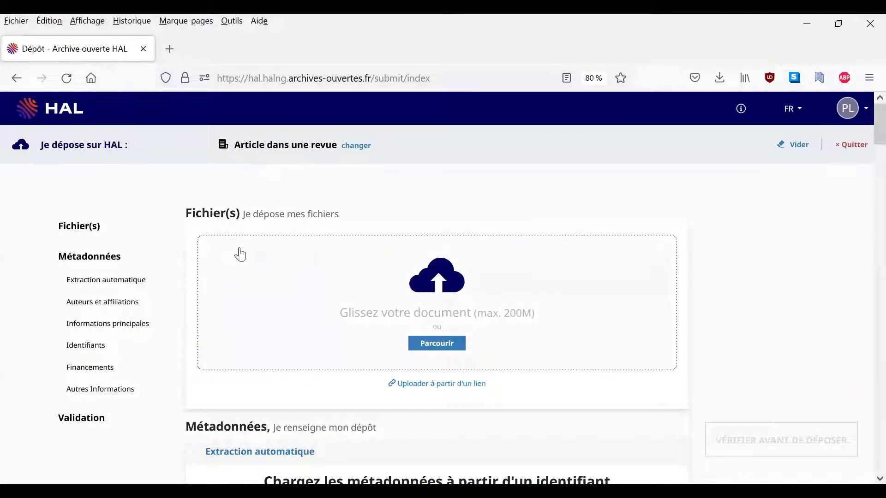
Upload the article's PDF from the Webinaire Dépôt folder as the deposit file
left_click(358, 272)
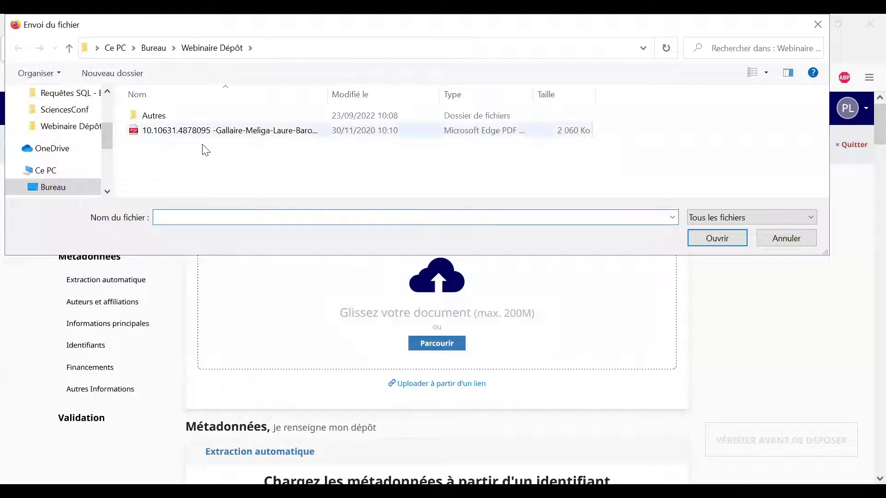
left_click(217, 130)
left_click(702, 239)
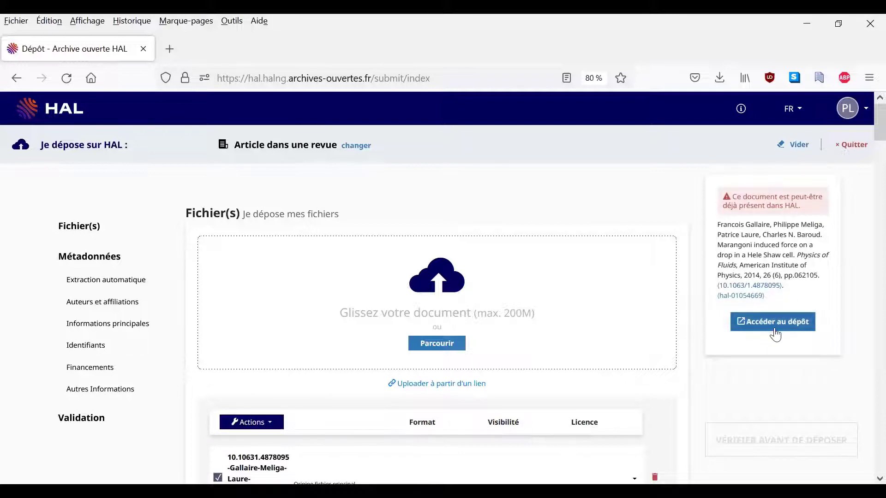
Examine the origin, format, visibility and licence choices available for the uploaded PDF
scroll(705, 309, "down", 5)
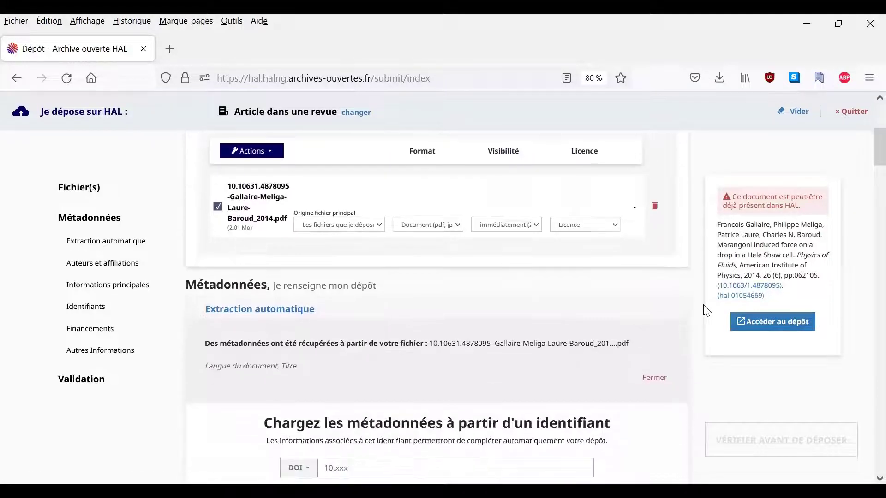
left_click(364, 226)
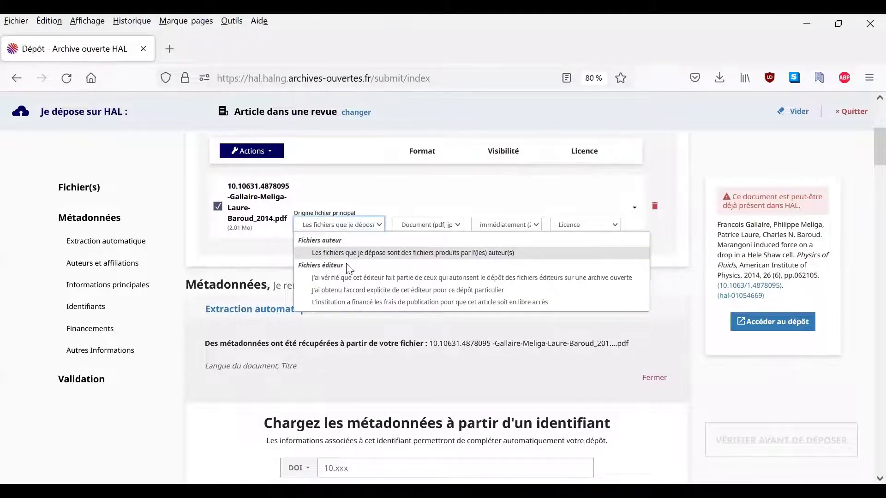
left_click(432, 196)
left_click(434, 230)
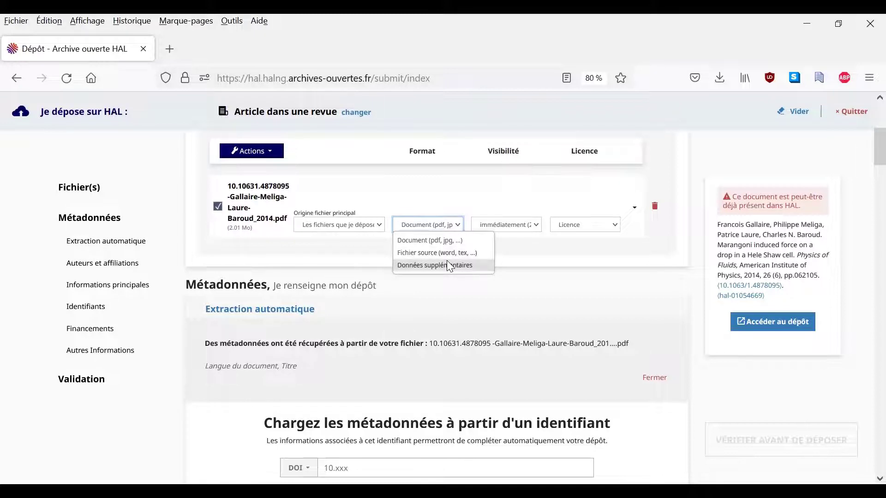
left_click(502, 210)
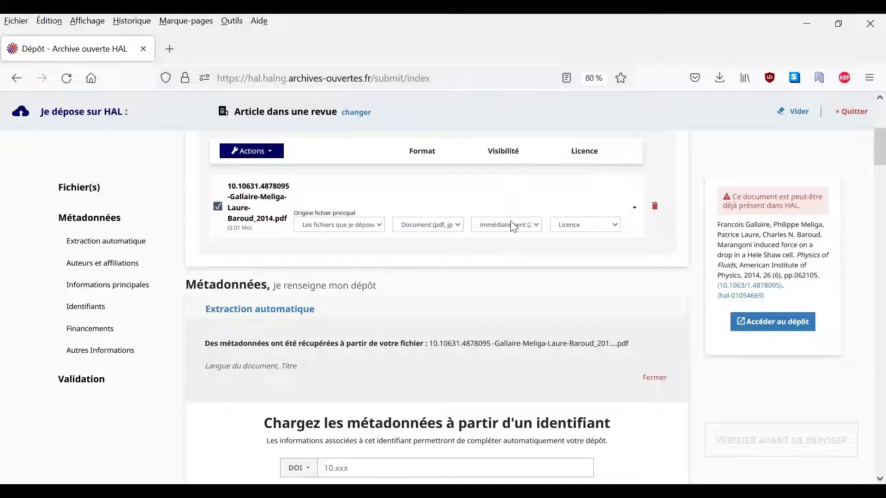
left_click(512, 226)
left_click(576, 225)
left_click(579, 226)
left_click(513, 202)
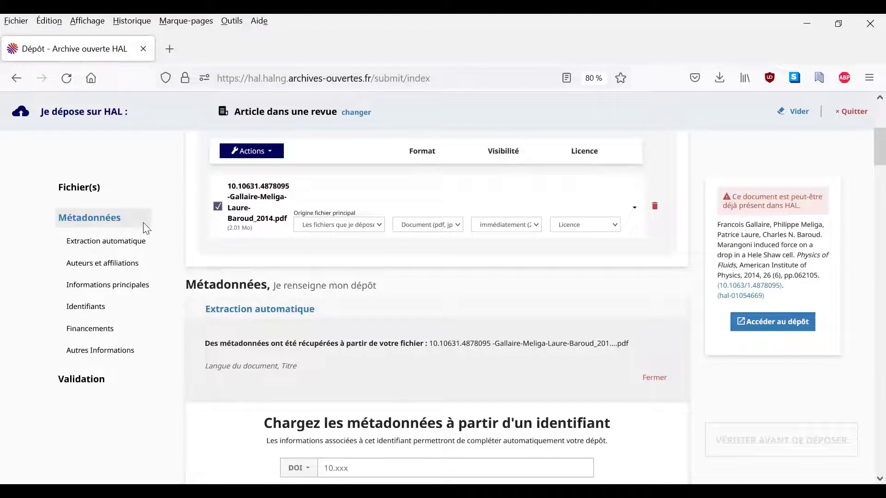
Retrieve the article's metadata from the DOI 10.1063/1.4878095
scroll(350, 247, "down", 3)
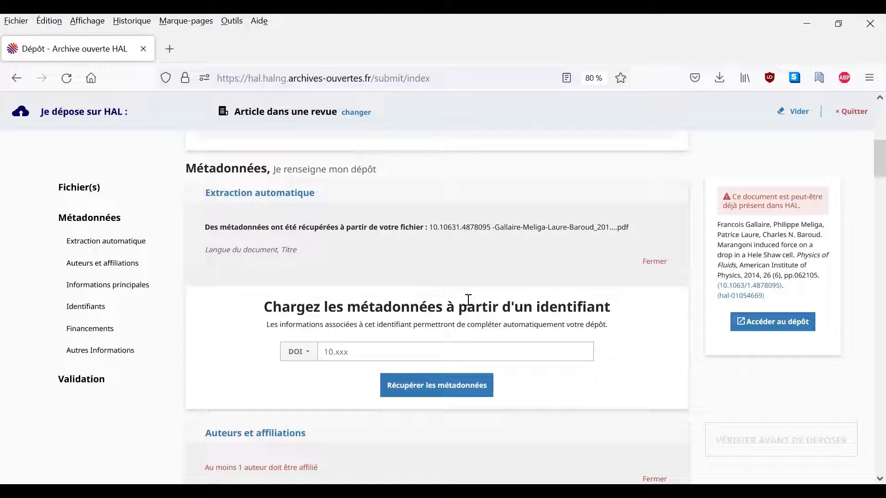
left_click(301, 353)
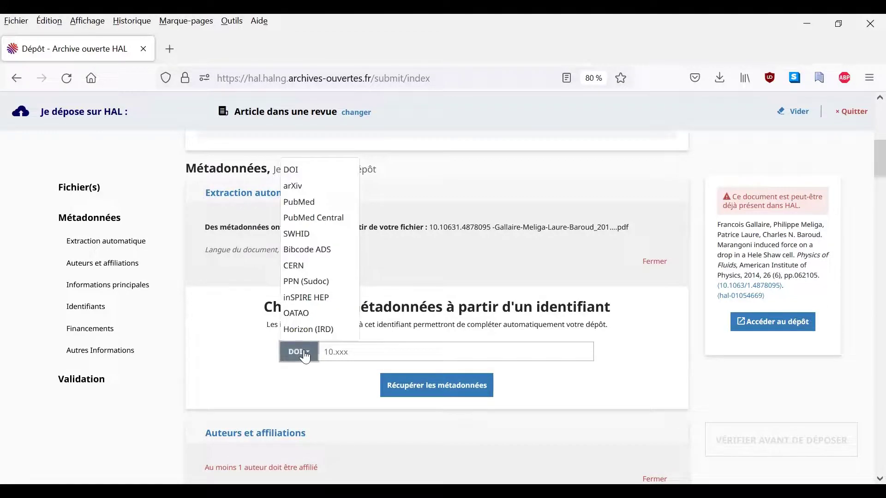
left_click(353, 349)
type("10.1063/1.4878095")
left_click(429, 385)
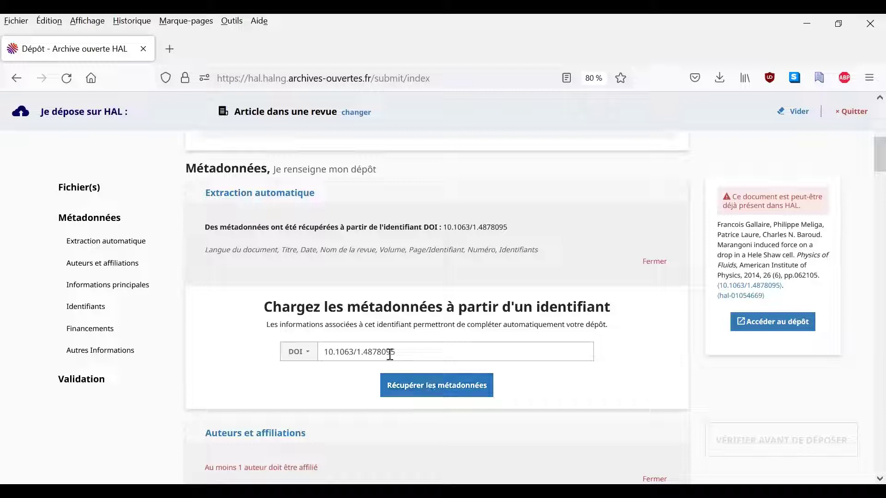
Search for an author by surname and add the first existing author suggested to the author list
scroll(191, 348, "down", 3)
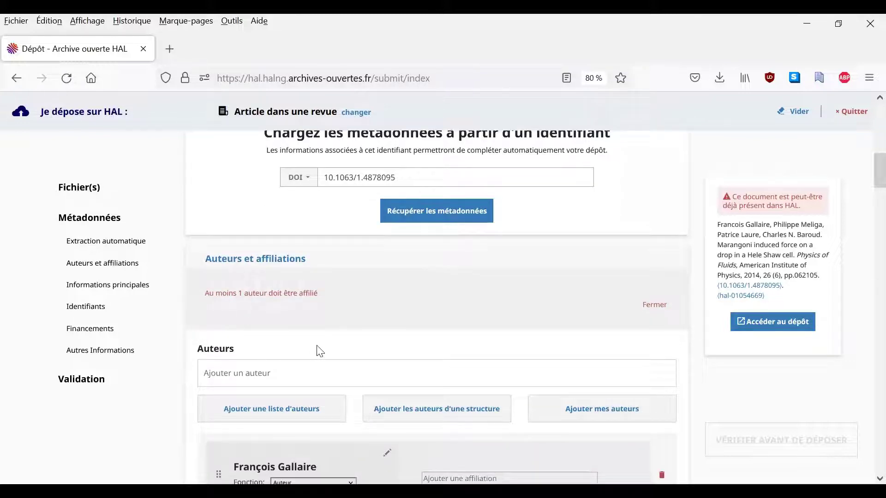
left_click(351, 377)
type("Pinel")
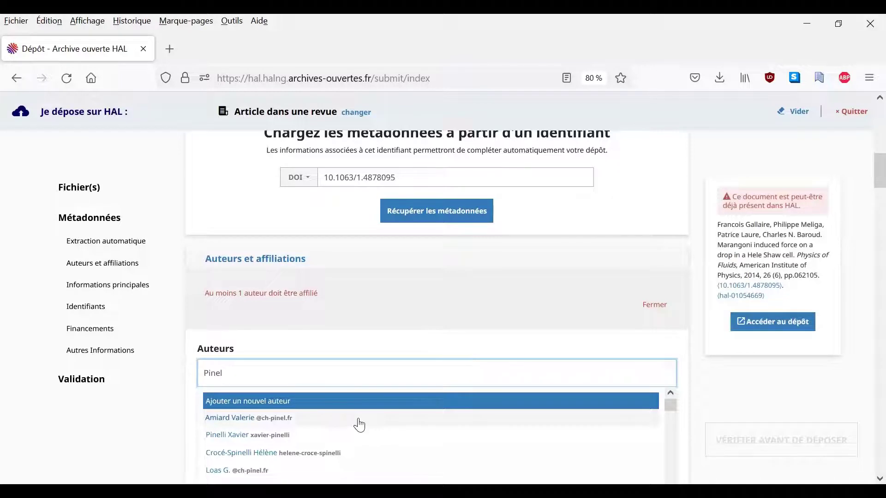
left_click(359, 425)
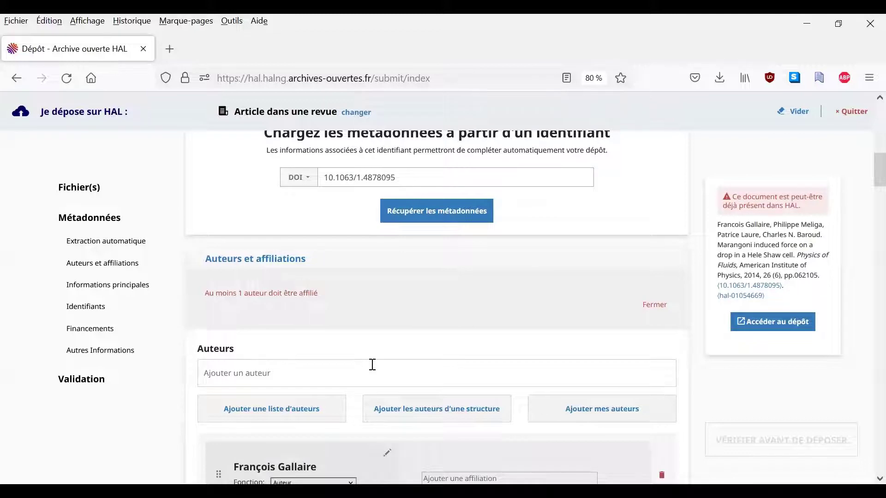
Affiliate the third author with Centre de Mise en Forme des Matériaux - CEMEF
scroll(372, 364, "down", 5)
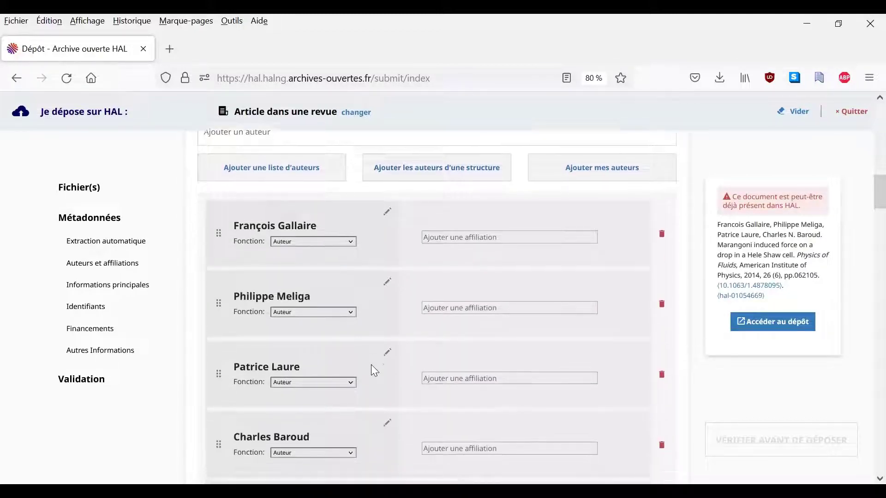
scroll(371, 364, "down", 1)
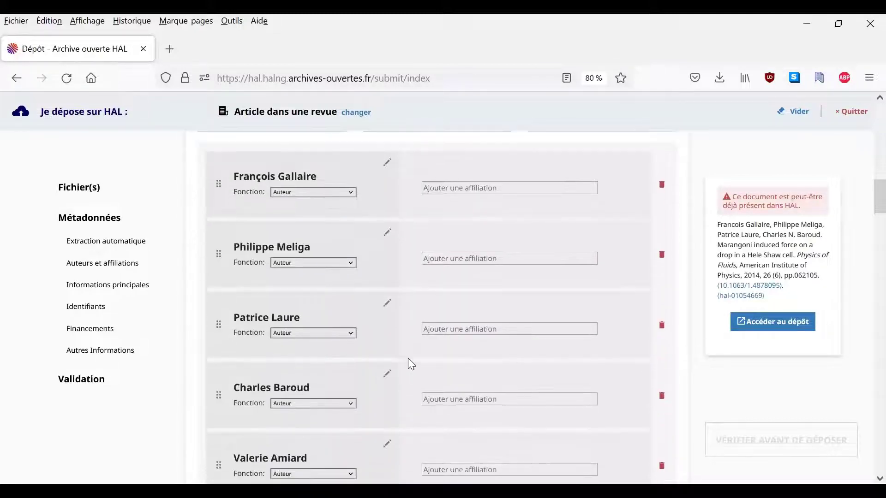
left_click(470, 331)
type("CEMEF")
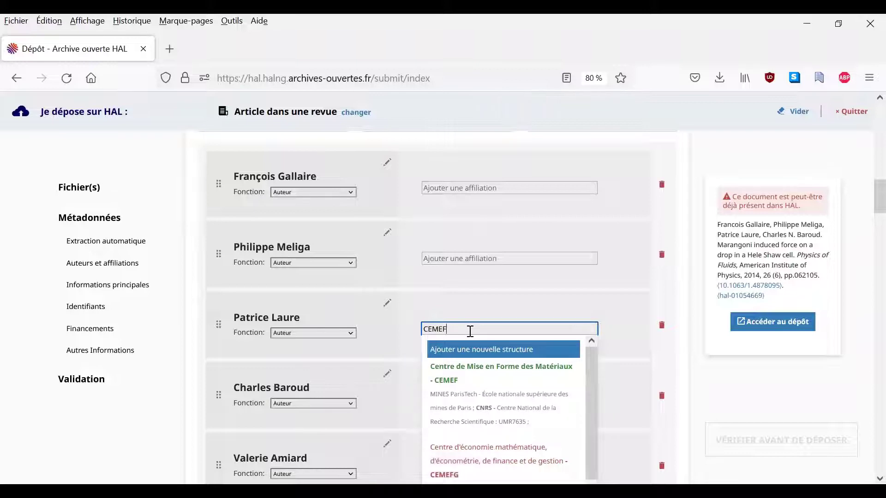
left_click(490, 385)
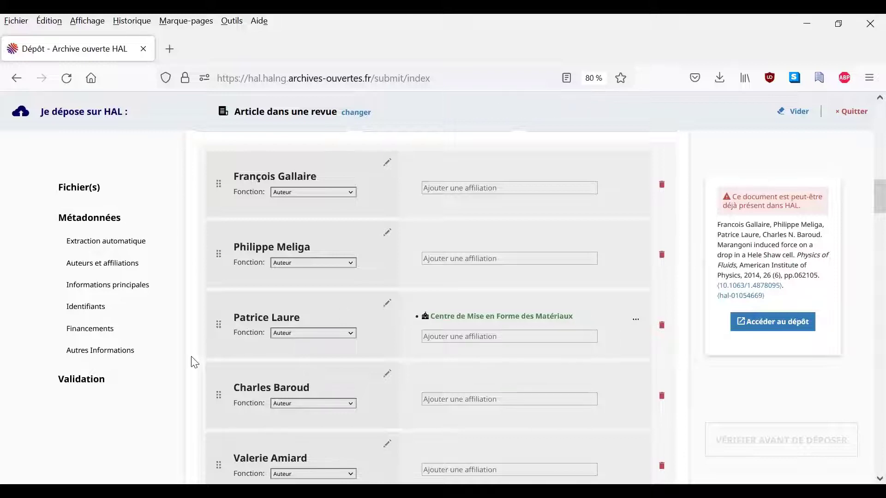
Examine the main discipline choices for the article, filtering them by "Chim" and browsing the full list
scroll(193, 361, "down", 6)
scroll(193, 363, "down", 1)
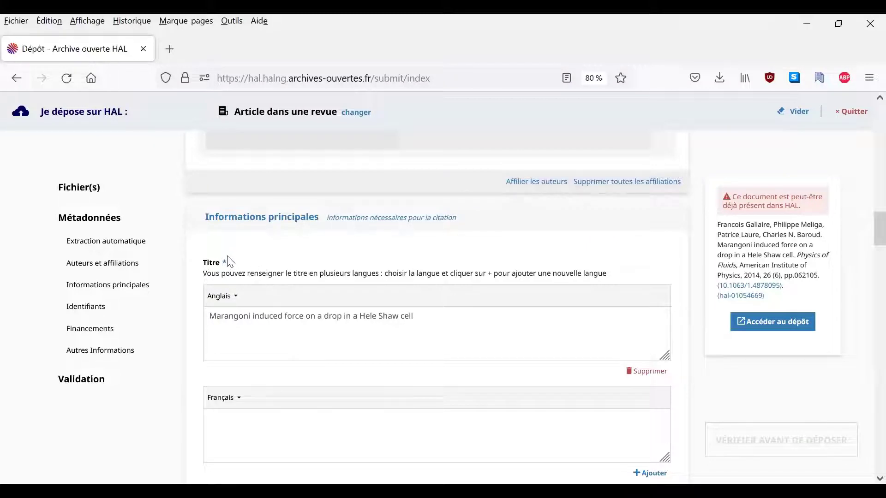
scroll(199, 277, "down", 6)
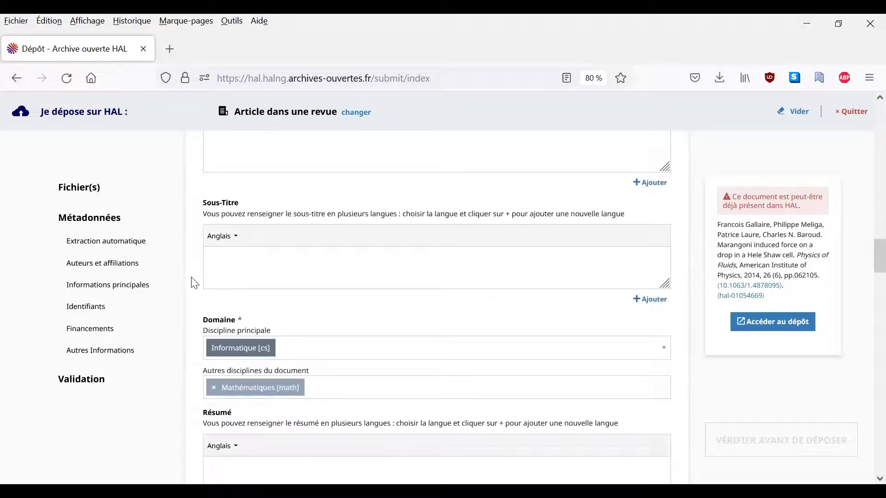
scroll(195, 282, "down", 1)
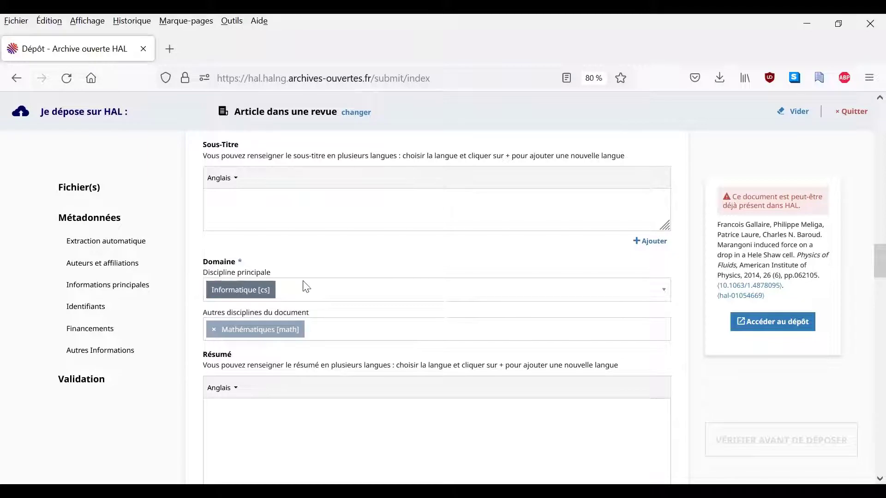
left_click(304, 293)
scroll(287, 309, "down", 1)
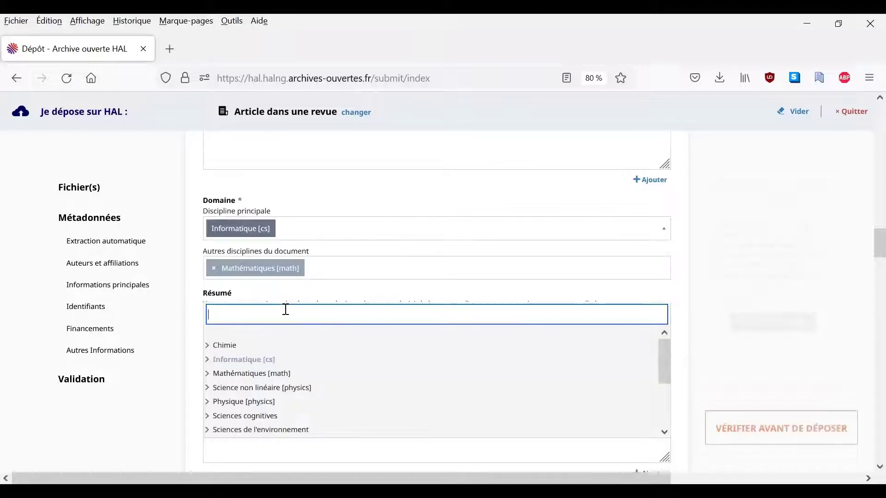
type("Chim")
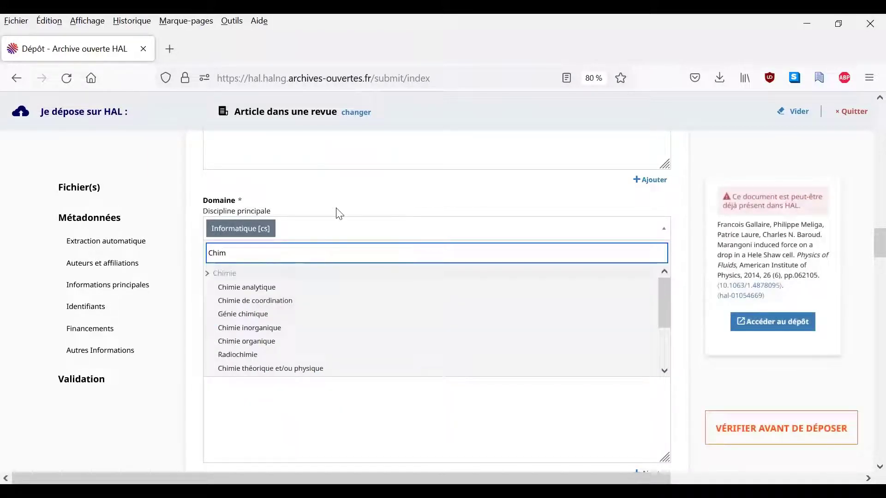
left_click(326, 228)
left_click(326, 231)
scroll(323, 316, "down", 3)
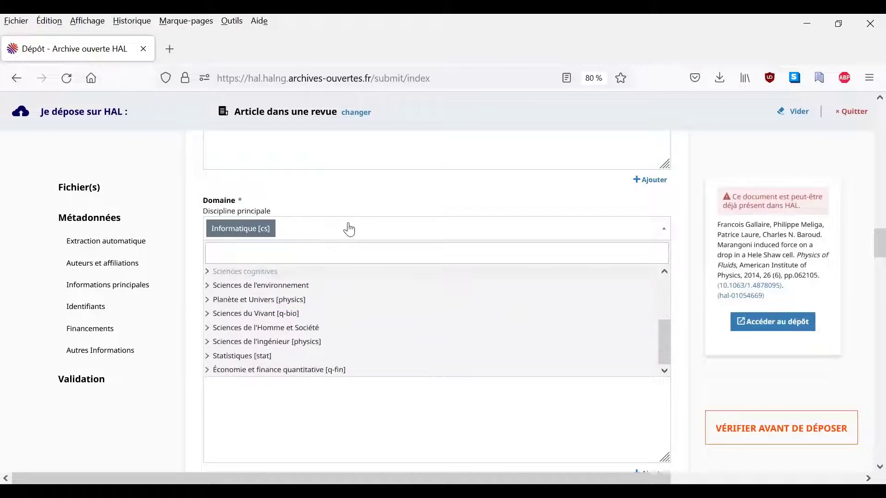
left_click(372, 199)
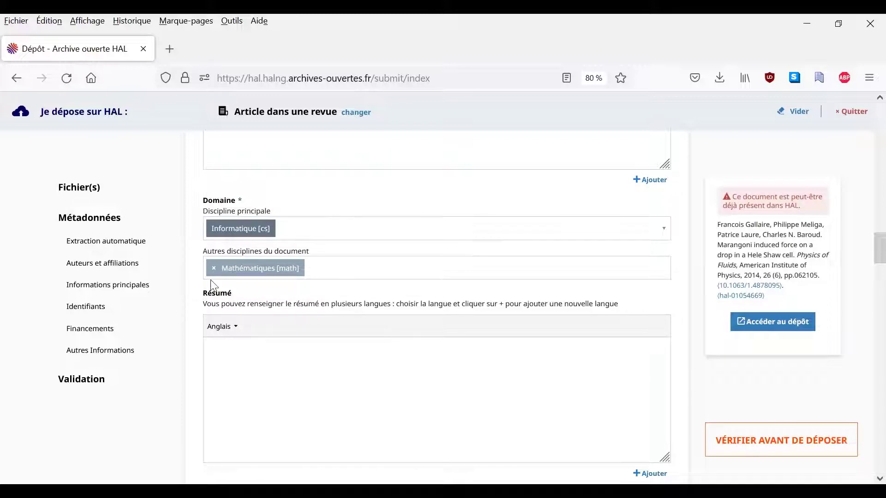
Add the ANR project Technologies éducatives pour l'enseignement en contexte - TEEC (ANR-16-FRQC-0009) to the deposit's funding
scroll(211, 284, "down", 4)
scroll(211, 279, "down", 1)
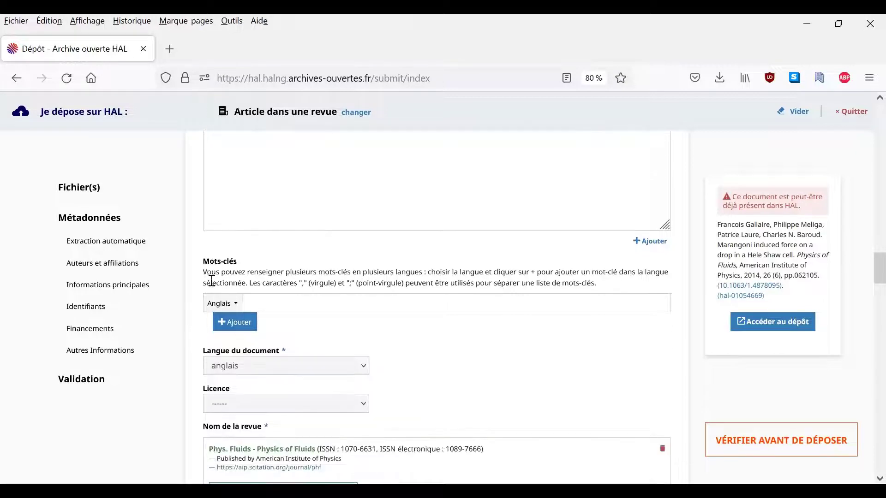
scroll(198, 286, "down", 4)
scroll(201, 288, "down", 7)
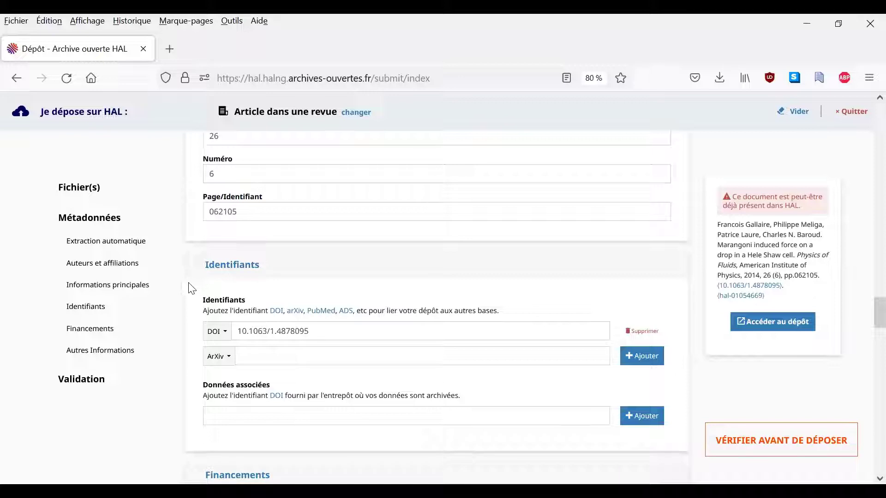
scroll(192, 289, "down", 1)
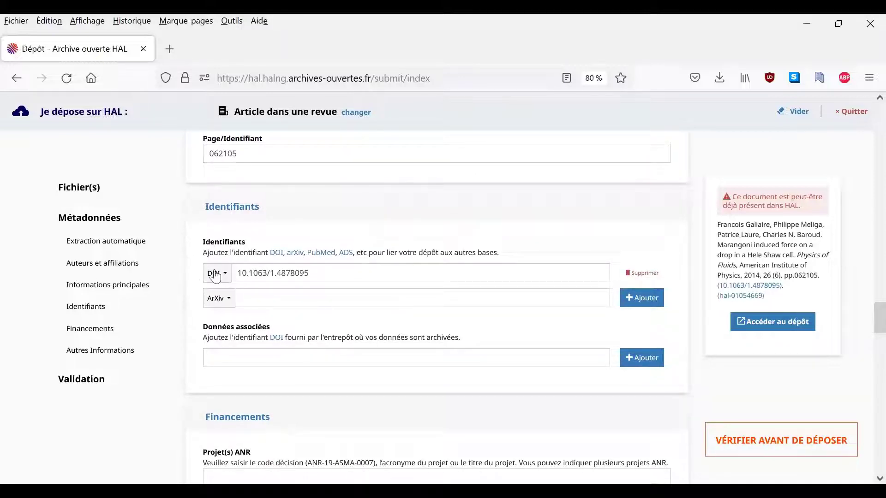
scroll(189, 286, "down", 4)
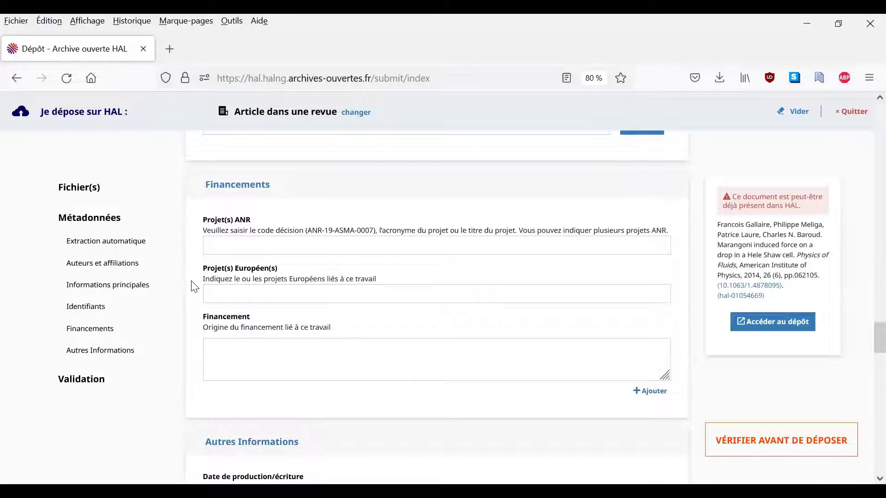
left_click(253, 245)
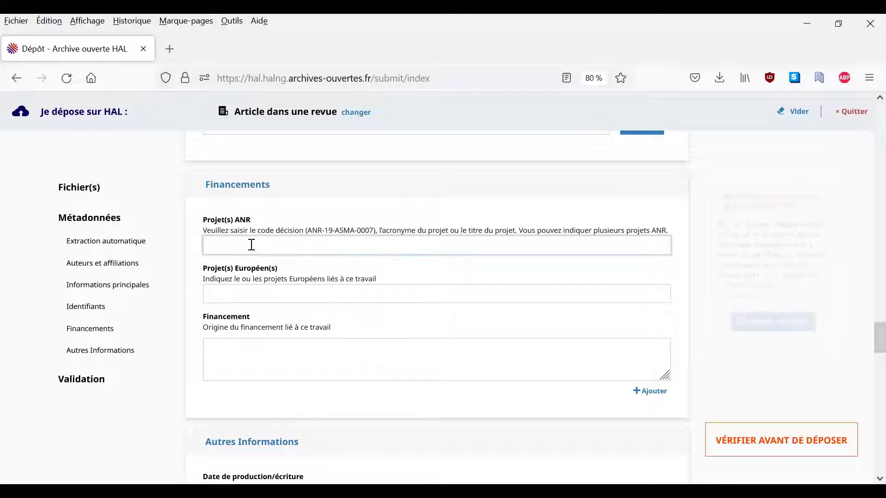
type("ANR")
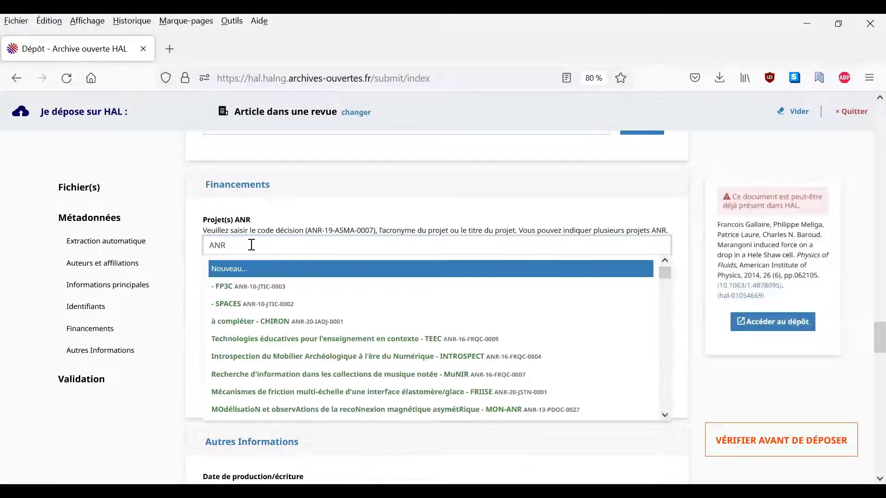
left_click(297, 342)
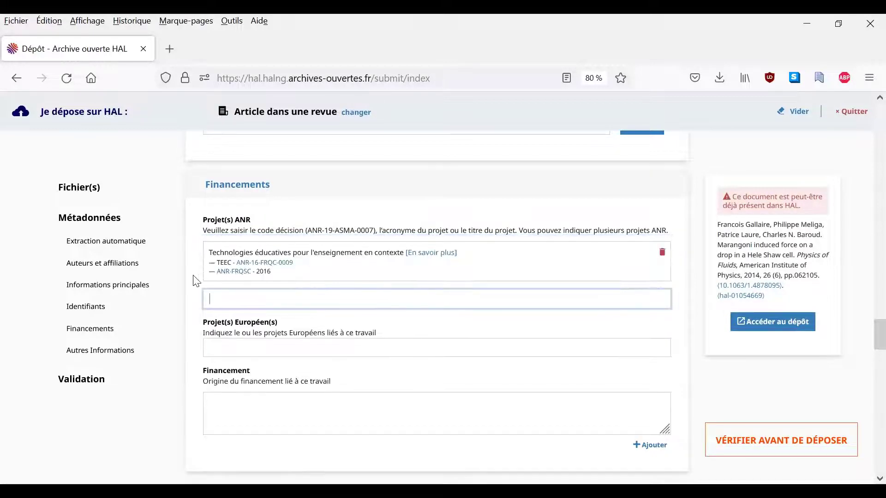
scroll(196, 281, "down", 5)
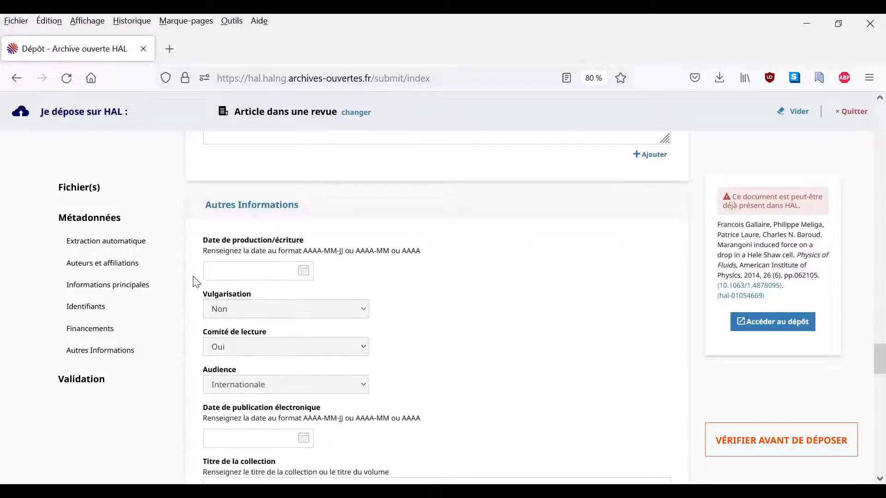
Accept the HAL deposit conditions in the Validation section at the end of the form and submit the article deposit
scroll(194, 282, "down", 14)
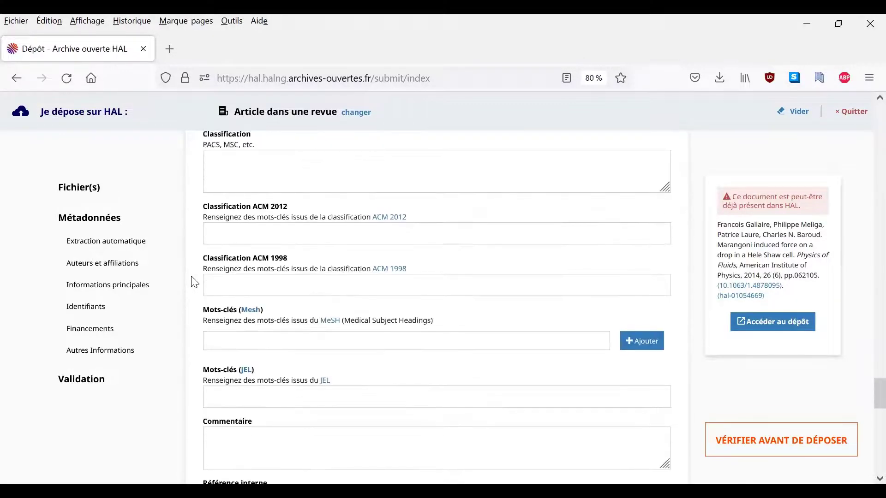
scroll(195, 282, "down", 1)
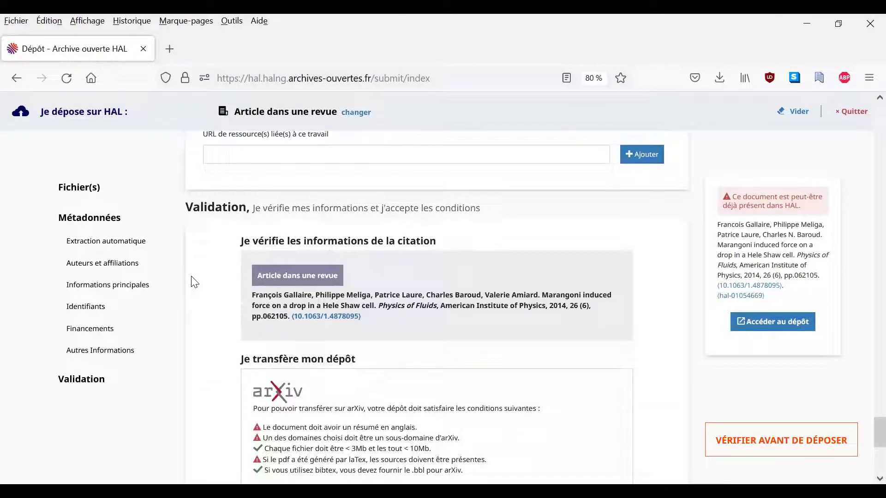
scroll(195, 282, "down", 1)
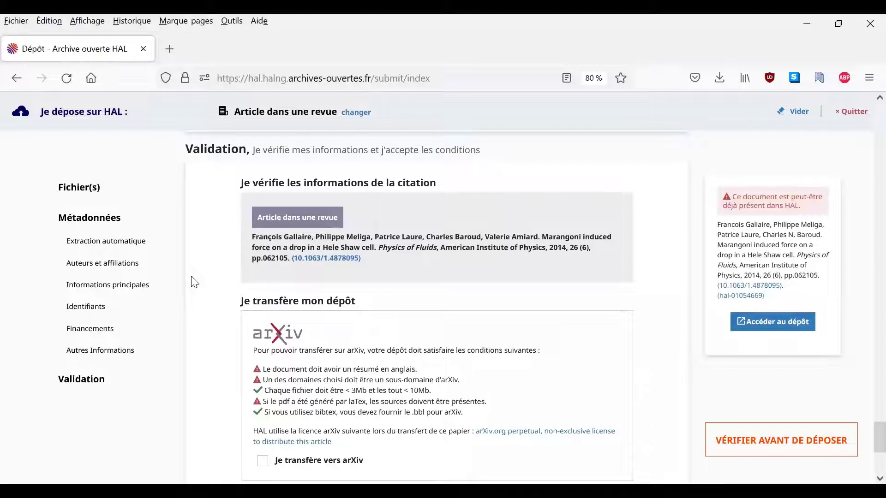
scroll(195, 282, "up", 1)
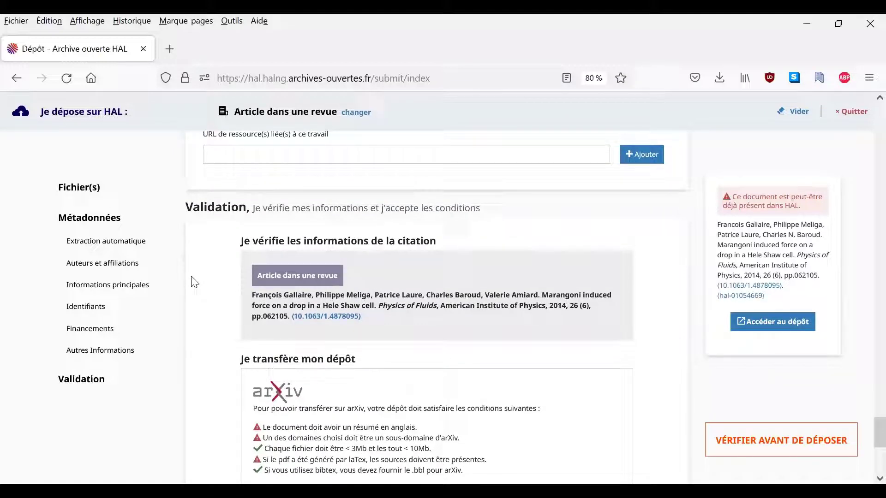
scroll(221, 282, "down", 1)
scroll(221, 282, "down", 4)
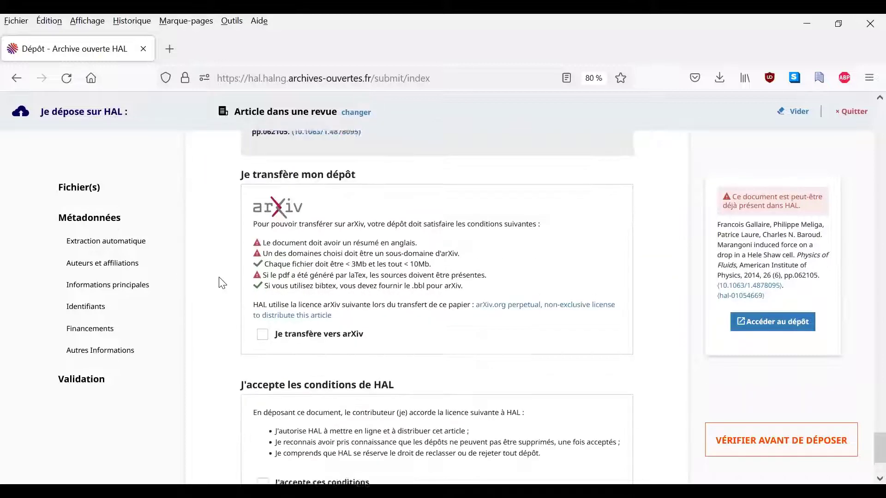
left_click(261, 377)
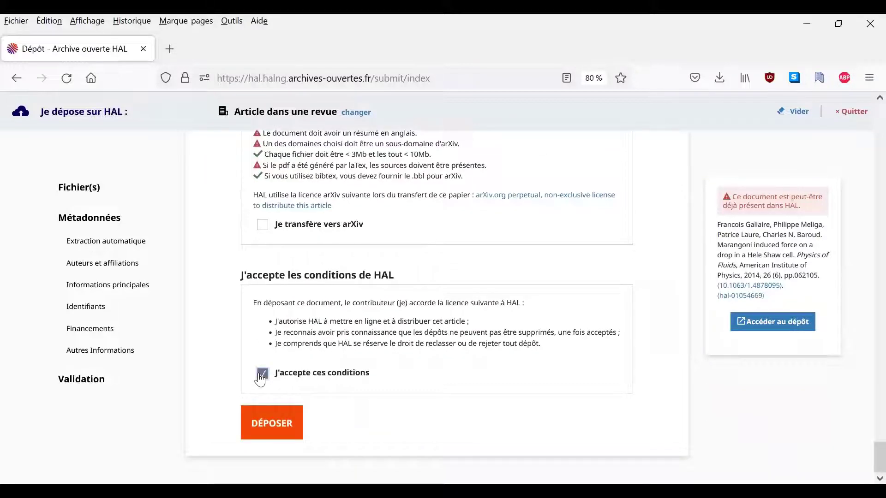
left_click(260, 379)
left_click(261, 381)
left_click(284, 422)
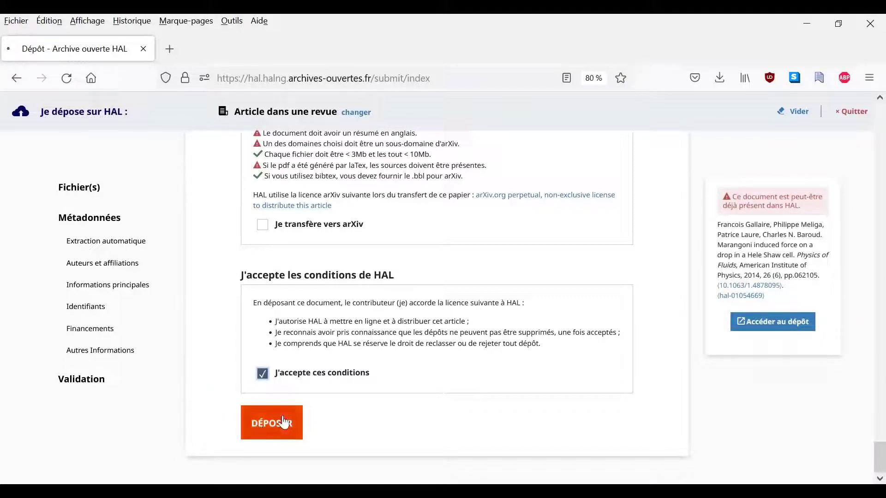